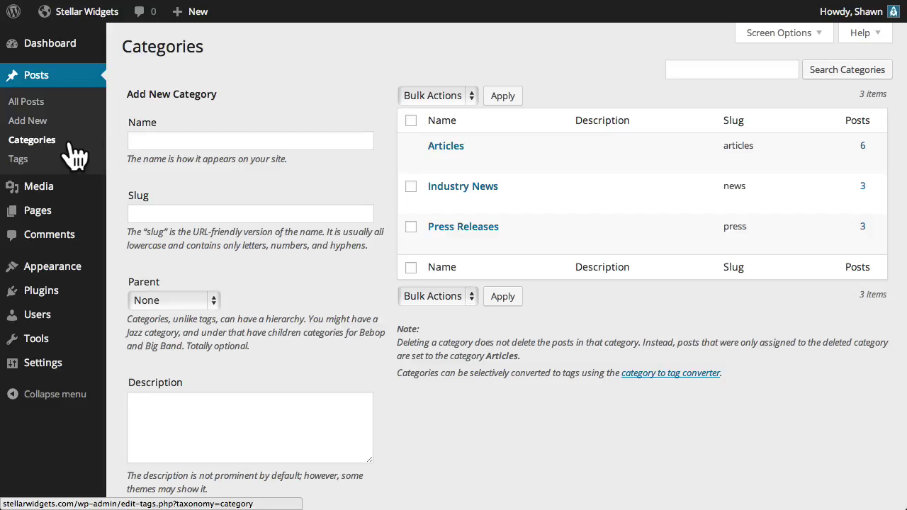
- Visit the Stellar Widgets public front page from the admin bar
{"action": "left_click", "coordinate": [89, 11]}
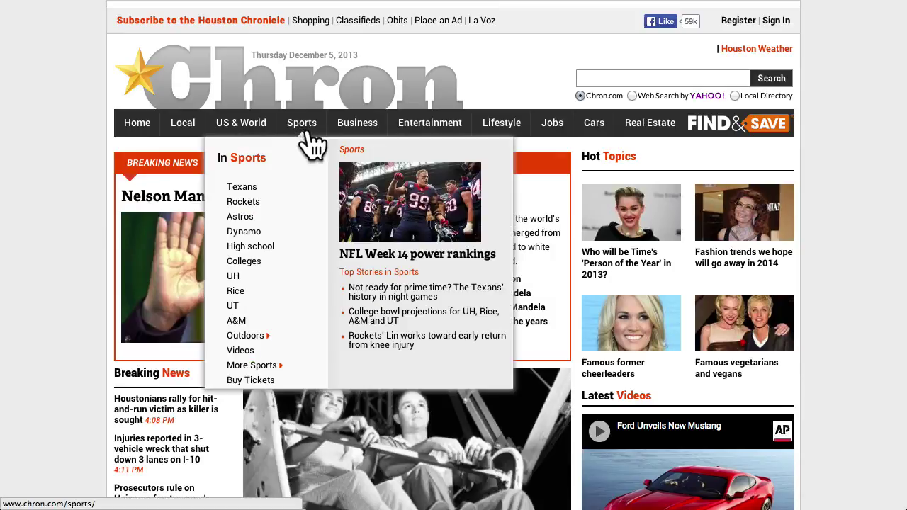
- Browse Chron.com's Sports, Business and then Entertainment sections
{"action": "left_click", "coordinate": [304, 129]}
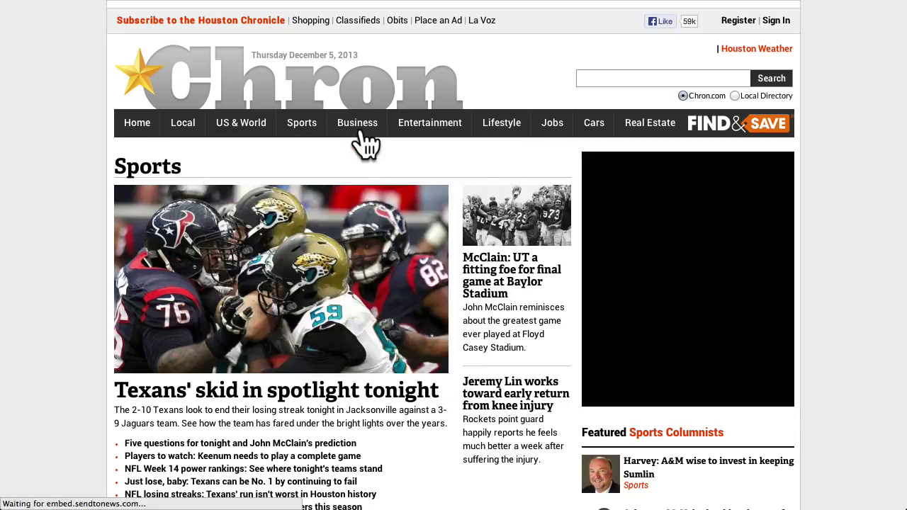
{"action": "left_click", "coordinate": [360, 136]}
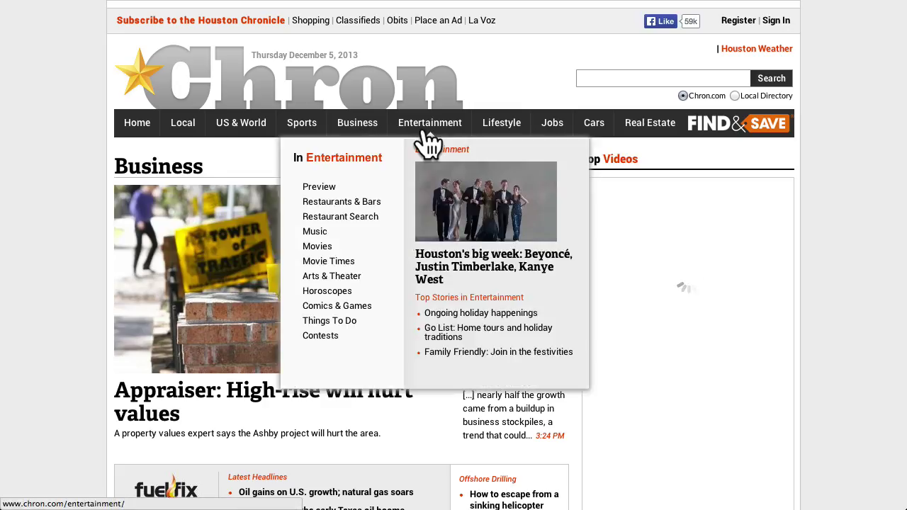
{"action": "left_click", "coordinate": [425, 136]}
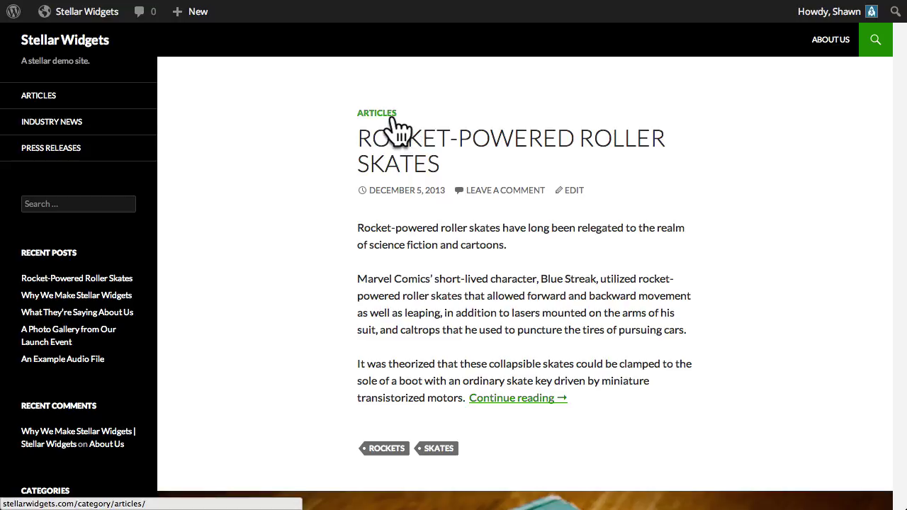
- Open the Articles category archive and scroll through its posts
{"action": "left_click", "coordinate": [384, 118]}
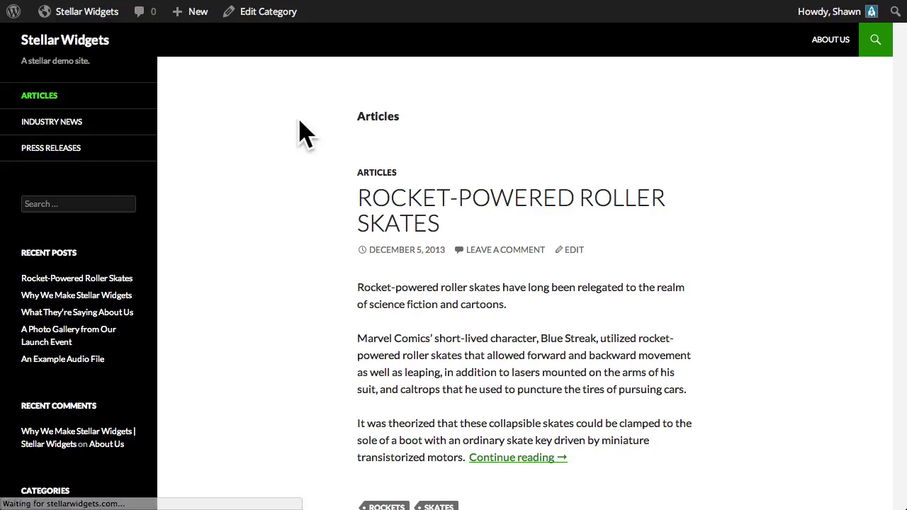
{"action": "scroll", "coordinate": [300, 131], "scroll_direction": "down", "scroll_amount": 1}
{"action": "scroll", "coordinate": [299, 131], "scroll_direction": "down", "scroll_amount": 5}
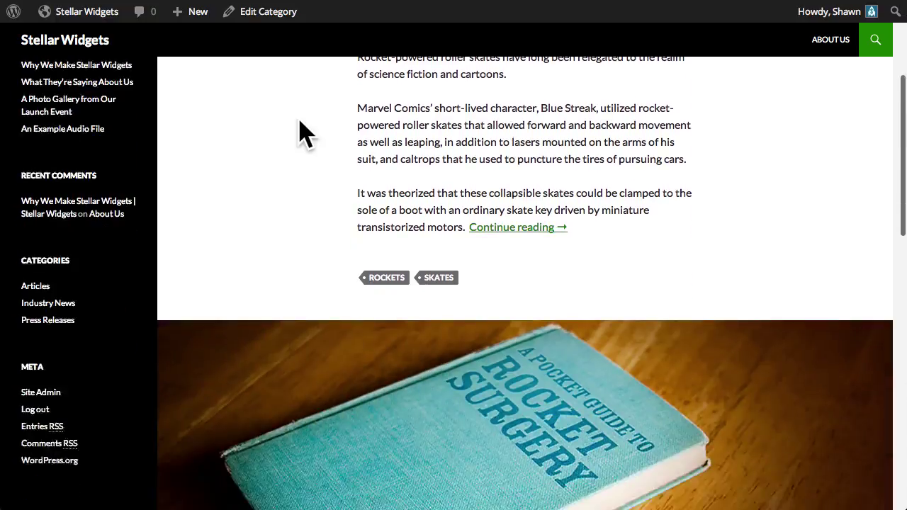
{"action": "scroll", "coordinate": [300, 131], "scroll_direction": "down", "scroll_amount": 5}
{"action": "scroll", "coordinate": [299, 131], "scroll_direction": "down", "scroll_amount": 2}
{"action": "scroll", "coordinate": [299, 131], "scroll_direction": "down", "scroll_amount": 3}
{"action": "scroll", "coordinate": [300, 131], "scroll_direction": "down", "scroll_amount": 1}
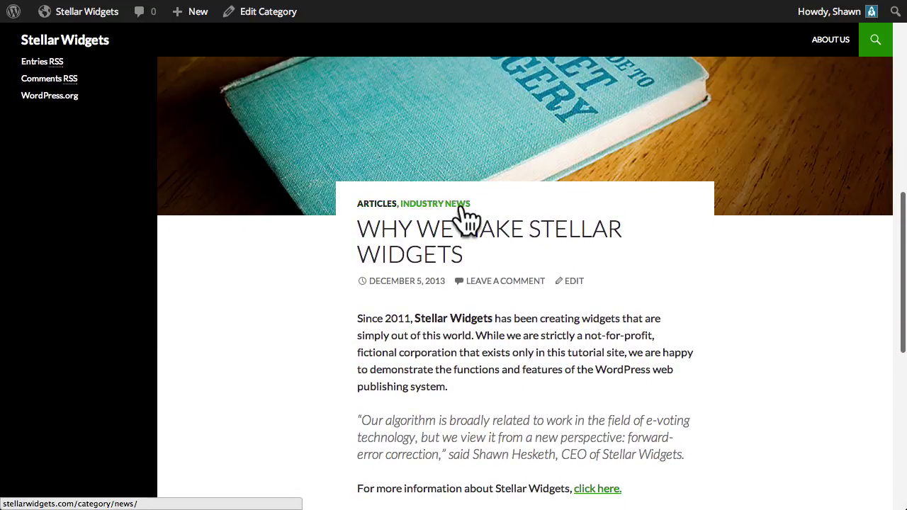
- Open the Industry News category archive and scroll through it
{"action": "left_click", "coordinate": [459, 206]}
{"action": "scroll", "coordinate": [280, 228], "scroll_direction": "down", "scroll_amount": 3}
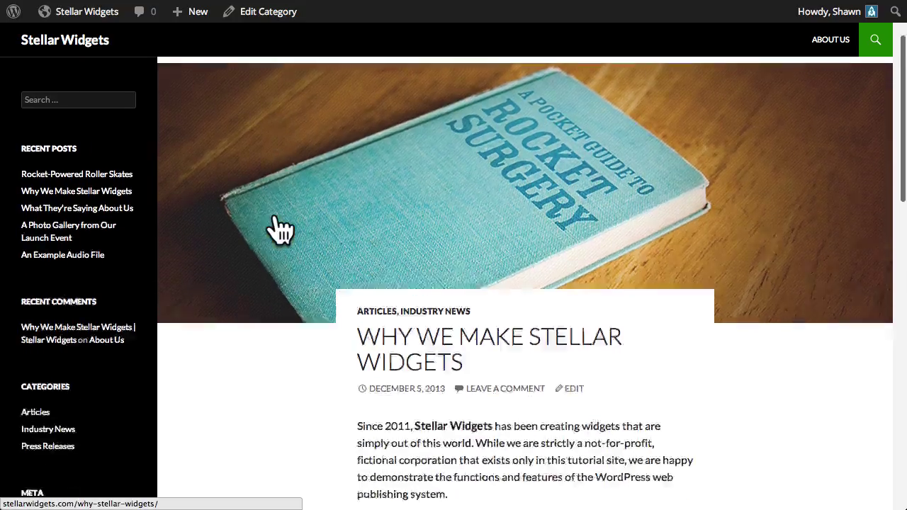
{"action": "scroll", "coordinate": [279, 228], "scroll_direction": "down", "scroll_amount": 6}
{"action": "scroll", "coordinate": [280, 228], "scroll_direction": "down", "scroll_amount": 2}
{"action": "scroll", "coordinate": [280, 228], "scroll_direction": "down", "scroll_amount": 6}
{"action": "scroll", "coordinate": [279, 228], "scroll_direction": "down", "scroll_amount": 7}
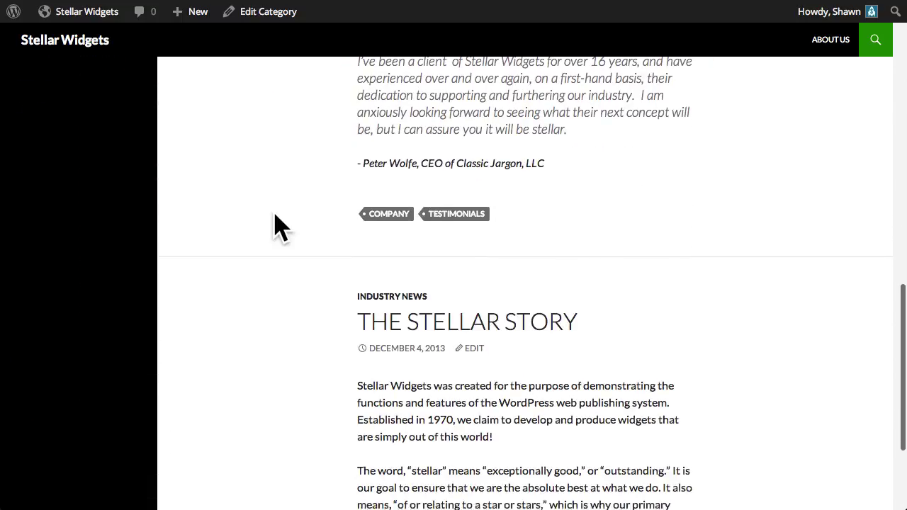
{"action": "scroll", "coordinate": [280, 228], "scroll_direction": "up", "scroll_amount": 6}
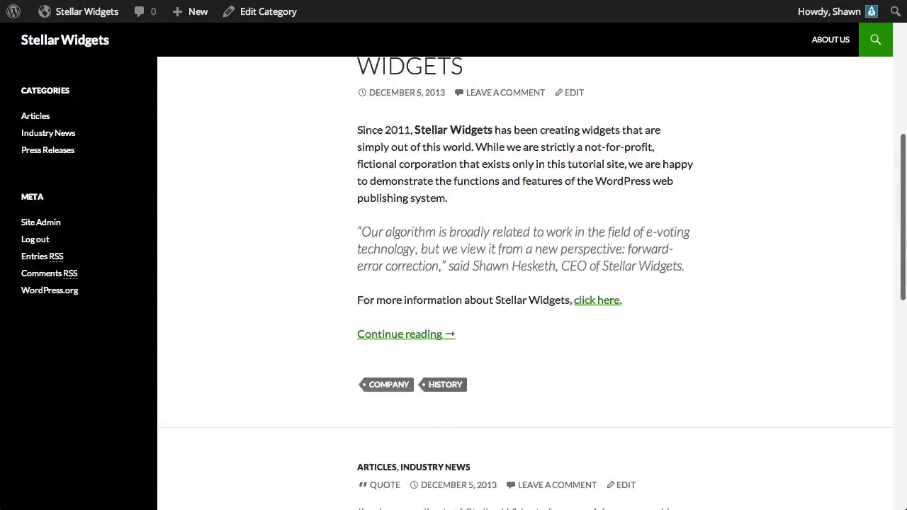
{"action": "scroll", "coordinate": [262, 227], "scroll_direction": "up", "scroll_amount": 15}
{"action": "scroll", "coordinate": [213, 184], "scroll_direction": "up", "scroll_amount": 1}
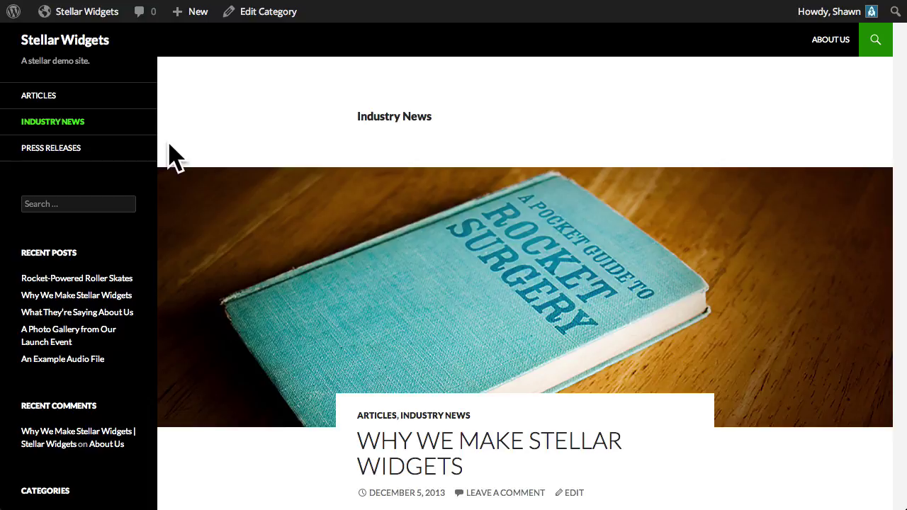
- Return to the Dashboard and open the Posts > Categories page
{"action": "mouse_move", "coordinate": [79, 12]}
{"action": "left_click", "coordinate": [92, 35]}
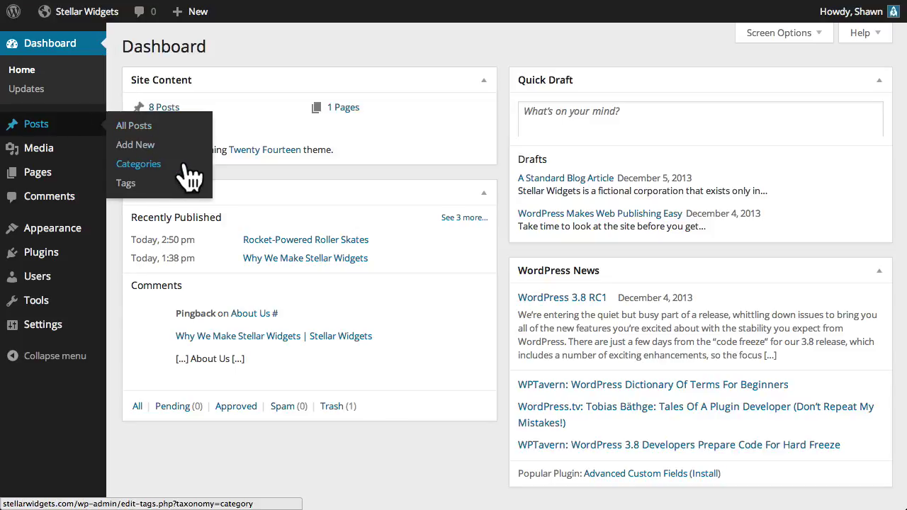
{"action": "left_click", "coordinate": [138, 164]}
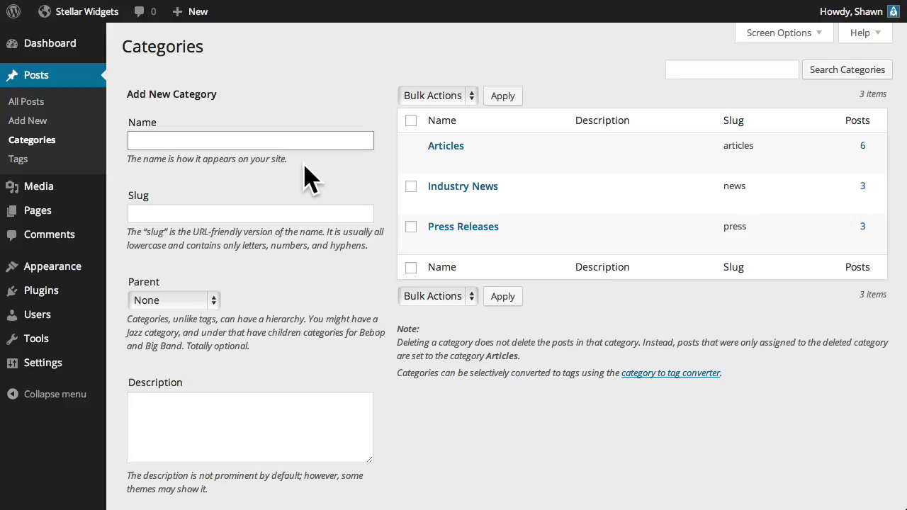
- Create a top-level category named 'Products', leaving the slug blank
{"action": "type", "text": "Products"}
{"action": "left_click", "coordinate": [287, 213]}
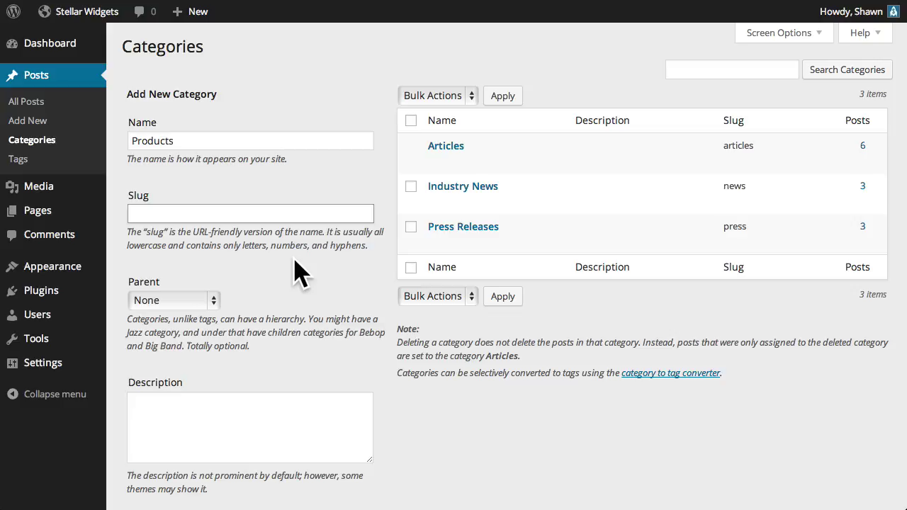
{"action": "left_click", "coordinate": [298, 273]}
{"action": "scroll", "coordinate": [305, 279], "scroll_direction": "down", "scroll_amount": 3}
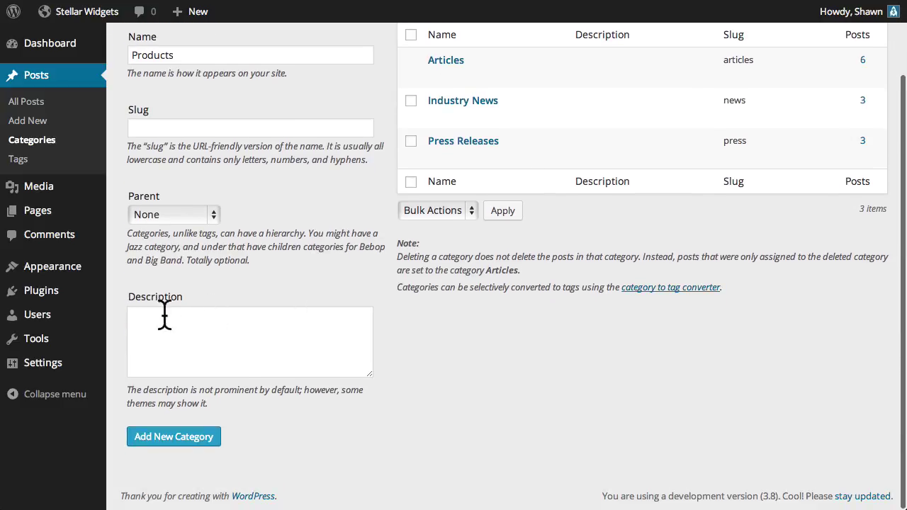
{"action": "left_click", "coordinate": [186, 438]}
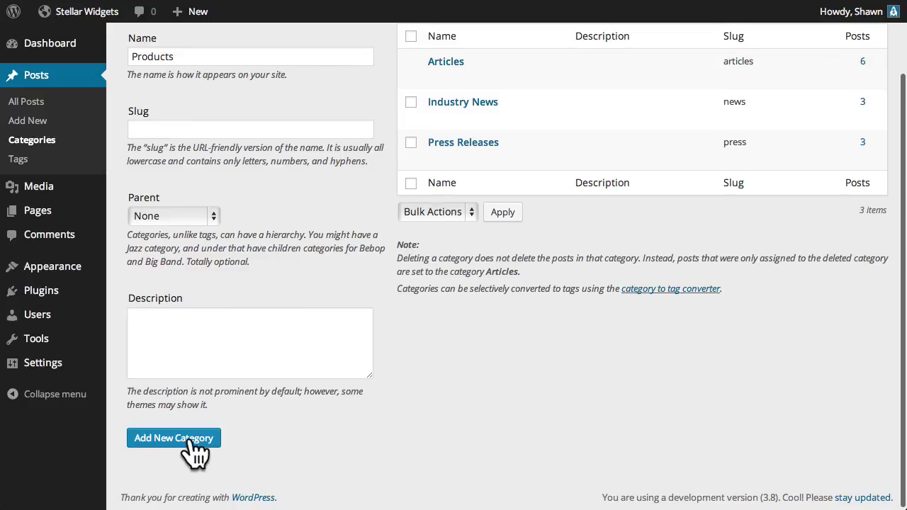
{"action": "scroll", "coordinate": [292, 442], "scroll_direction": "up", "scroll_amount": 3}
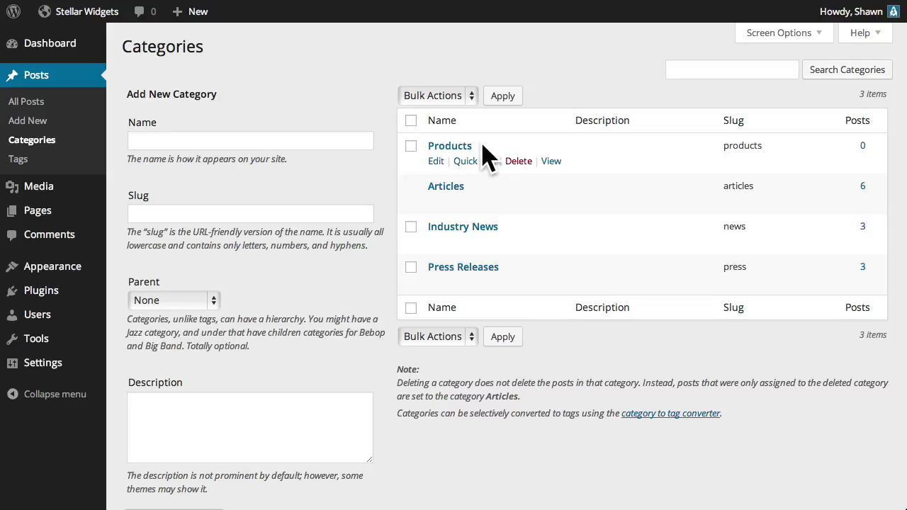
- Add a 'Rocket-Powered' category with Products selected as its parent
{"action": "left_click", "coordinate": [308, 141]}
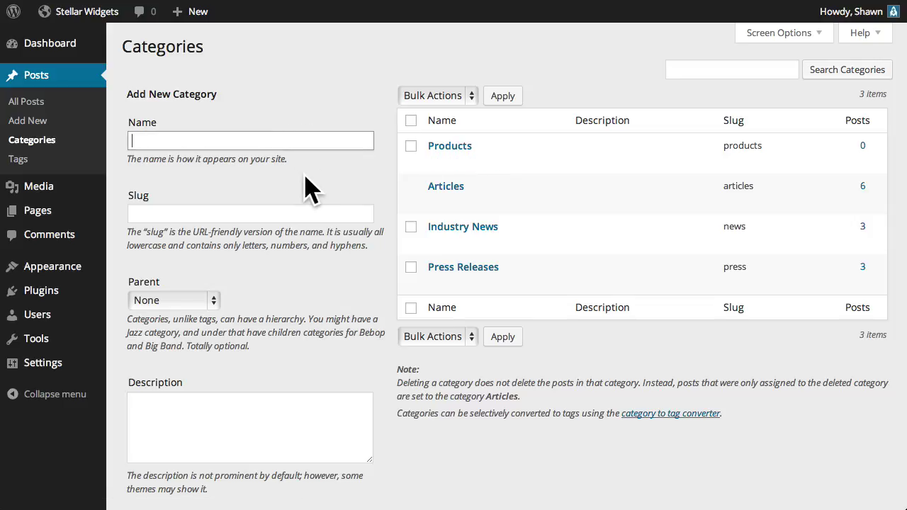
{"action": "type", "text": "Rocket-Po"}
{"action": "type", "text": "wered"}
{"action": "left_click", "coordinate": [301, 193]}
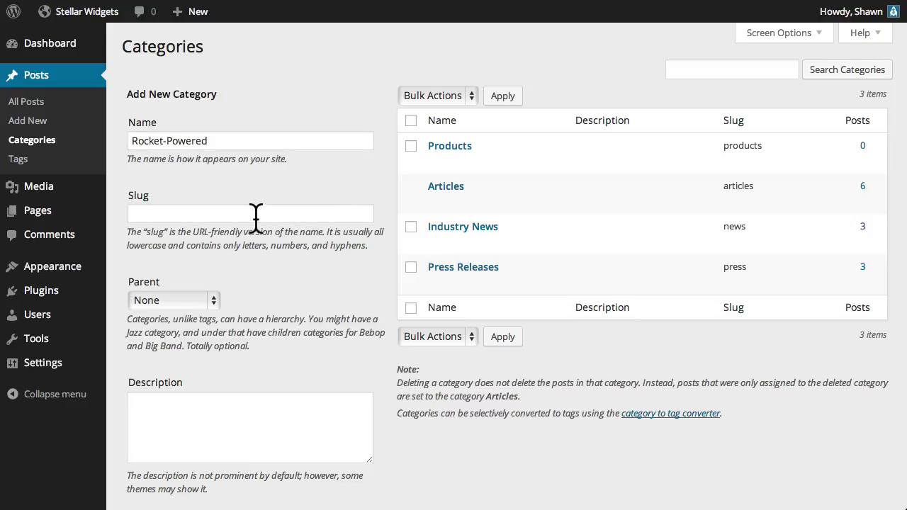
{"action": "scroll", "coordinate": [255, 218], "scroll_direction": "down", "scroll_amount": 3}
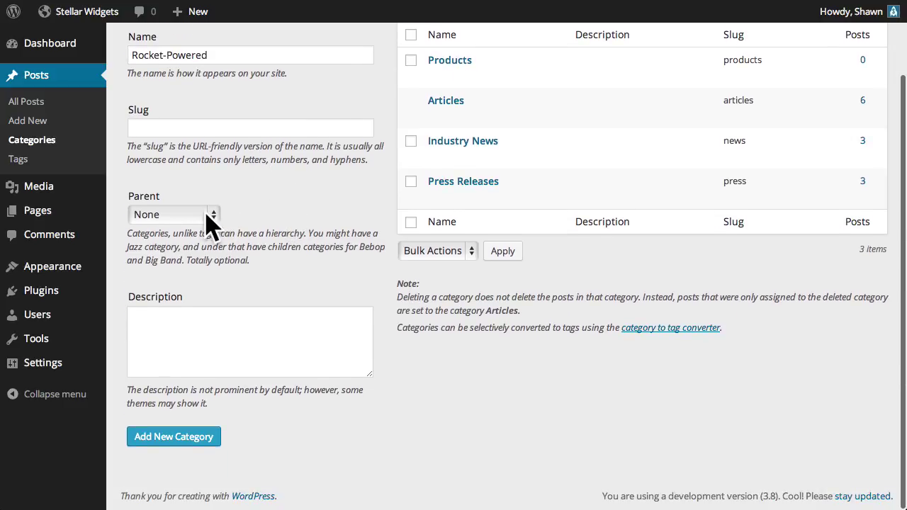
{"action": "left_click", "coordinate": [199, 216]}
{"action": "left_click", "coordinate": [196, 233]}
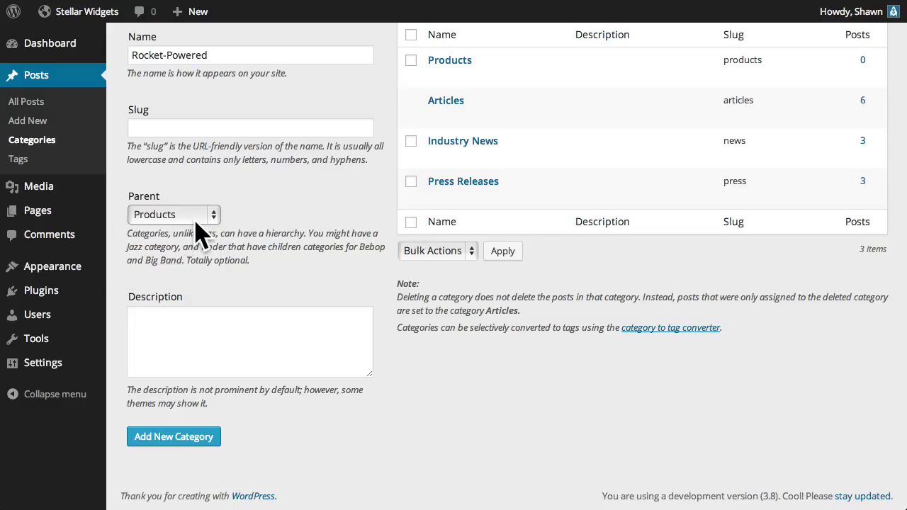
{"action": "left_click", "coordinate": [204, 437]}
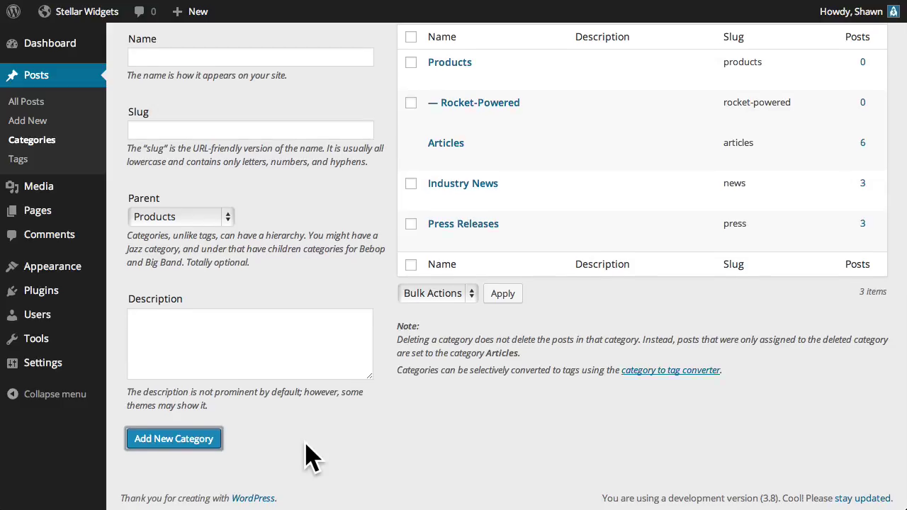
{"action": "scroll", "coordinate": [311, 454], "scroll_direction": "up", "scroll_amount": 3}
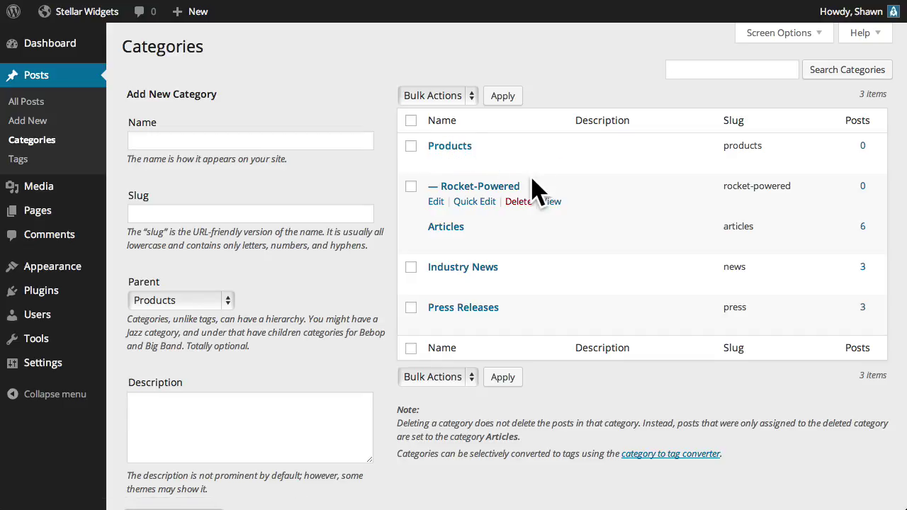
{"action": "mouse_move", "coordinate": [496, 106]}
{"action": "left_click", "coordinate": [465, 99]}
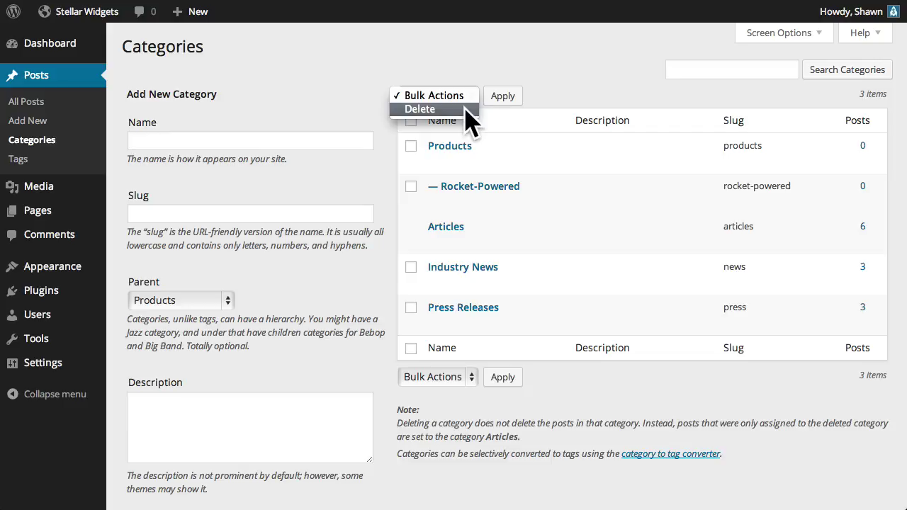
{"action": "left_click", "coordinate": [559, 105]}
{"action": "mouse_move", "coordinate": [460, 152]}
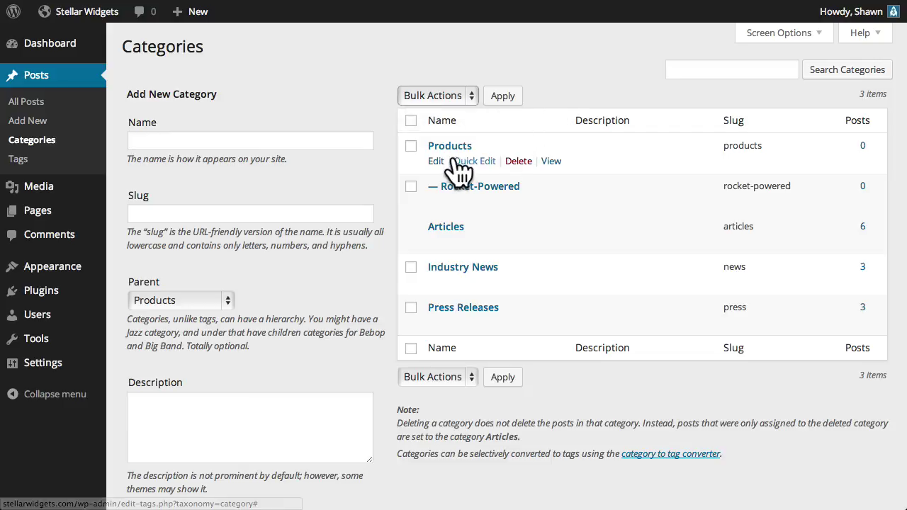
{"action": "left_click", "coordinate": [483, 162]}
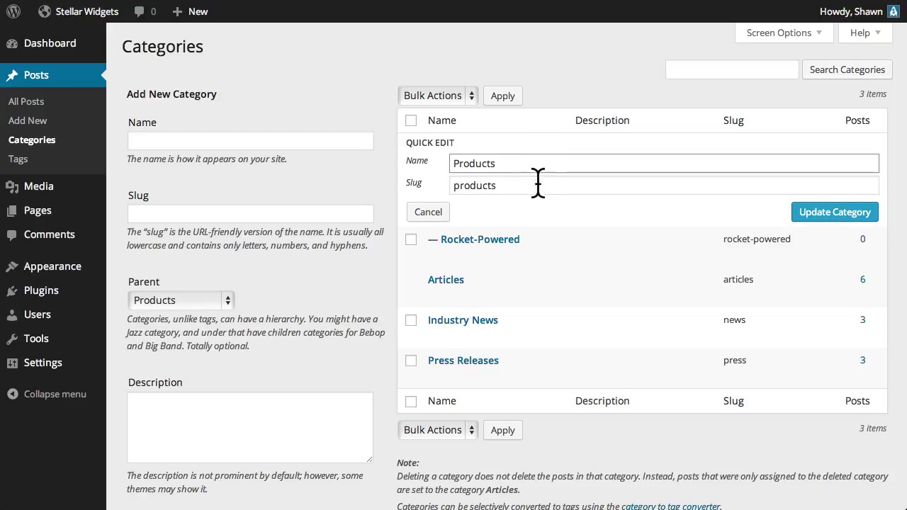
{"action": "left_click", "coordinate": [528, 186]}
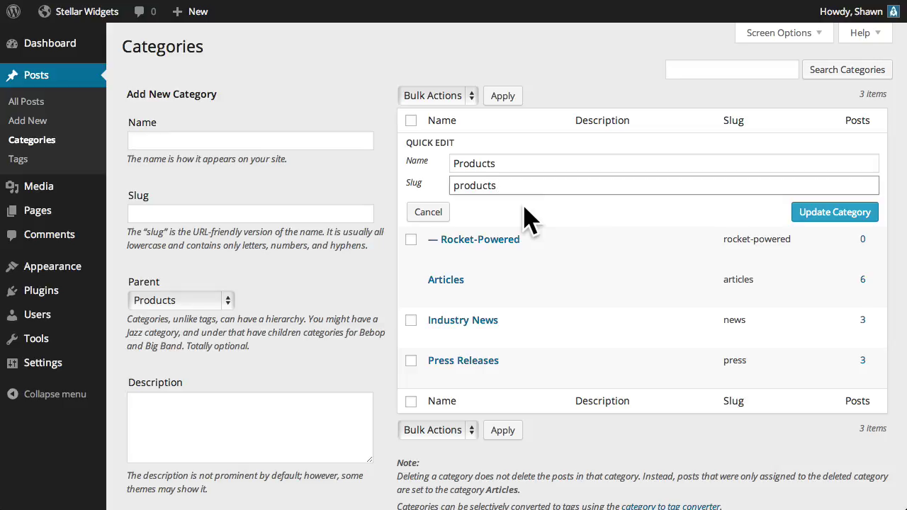
{"action": "left_click", "coordinate": [429, 212]}
{"action": "mouse_move", "coordinate": [80, 12]}
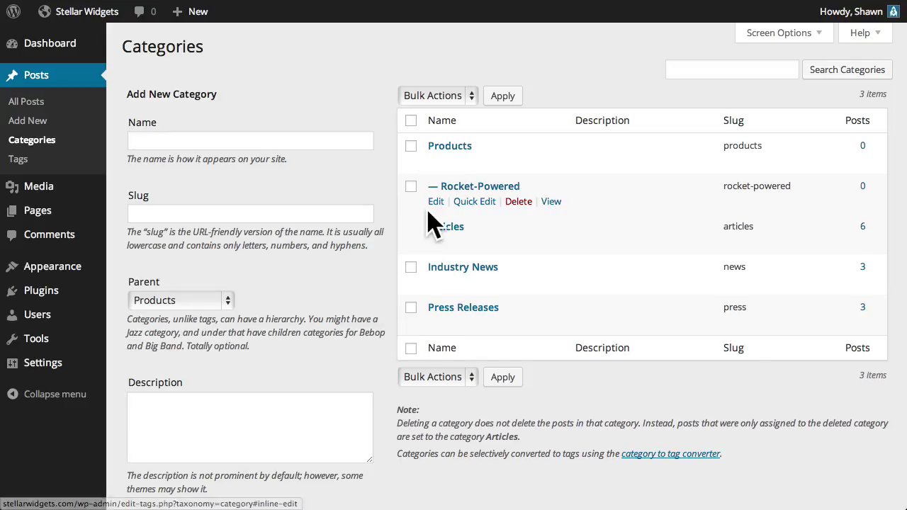
{"action": "left_click", "coordinate": [100, 40]}
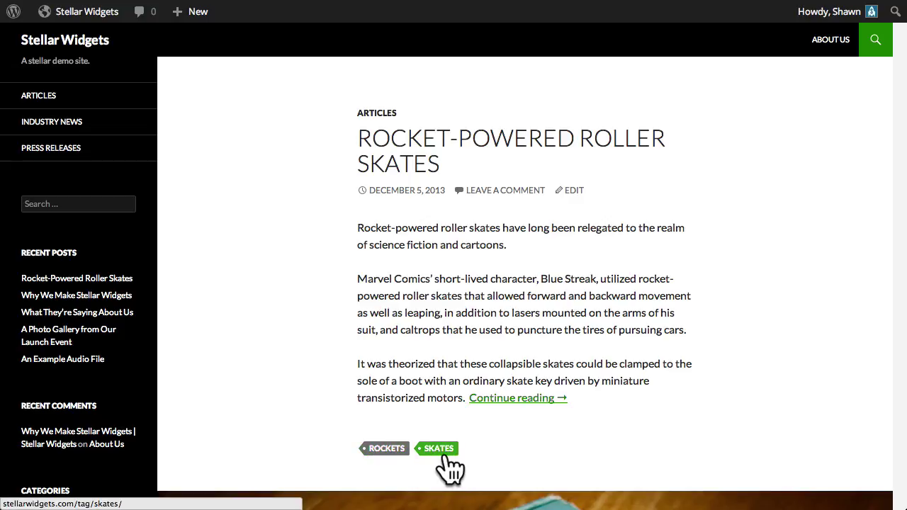
- Browse the rockets tag archive, then open the rockets tag for editing
{"action": "left_click", "coordinate": [393, 452]}
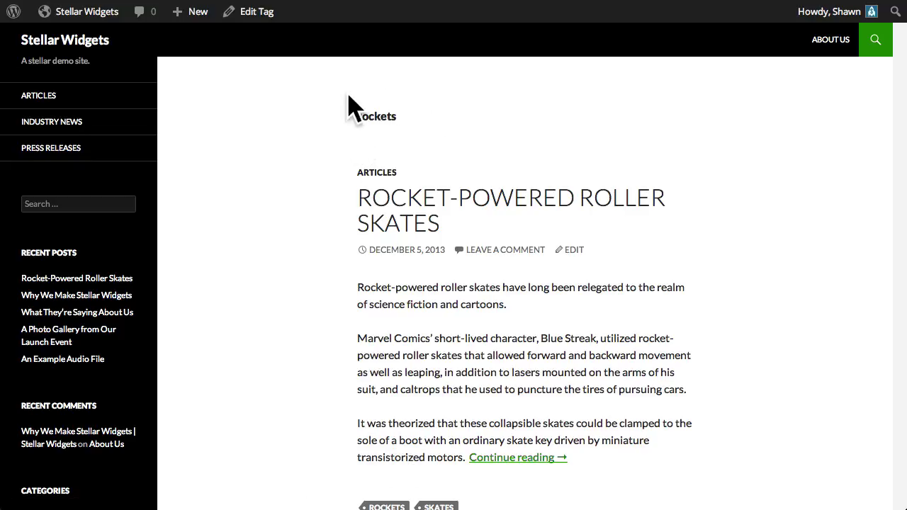
{"action": "scroll", "coordinate": [288, 196], "scroll_direction": "down", "scroll_amount": 2}
{"action": "scroll", "coordinate": [290, 195], "scroll_direction": "down", "scroll_amount": 3}
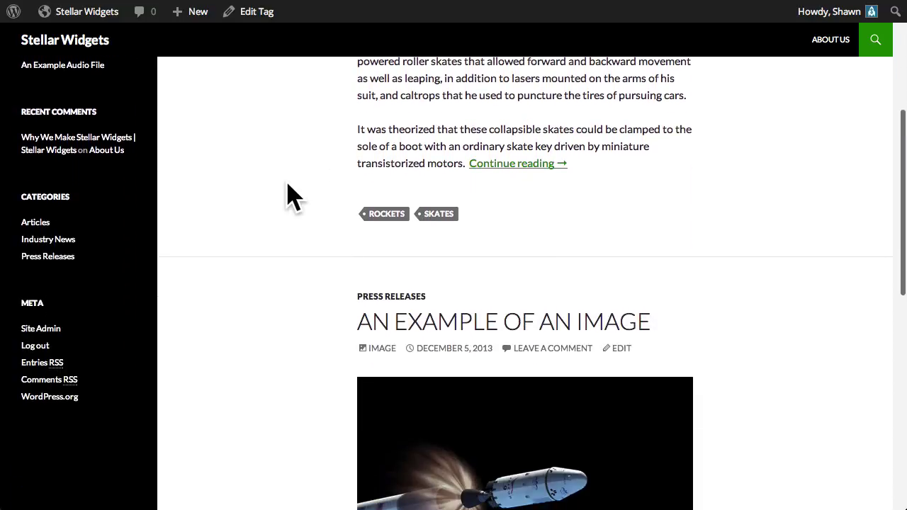
{"action": "scroll", "coordinate": [287, 187], "scroll_direction": "down", "scroll_amount": 2}
{"action": "scroll", "coordinate": [285, 189], "scroll_direction": "down", "scroll_amount": 2}
{"action": "scroll", "coordinate": [285, 189], "scroll_direction": "down", "scroll_amount": 1}
{"action": "scroll", "coordinate": [285, 190], "scroll_direction": "down", "scroll_amount": 4}
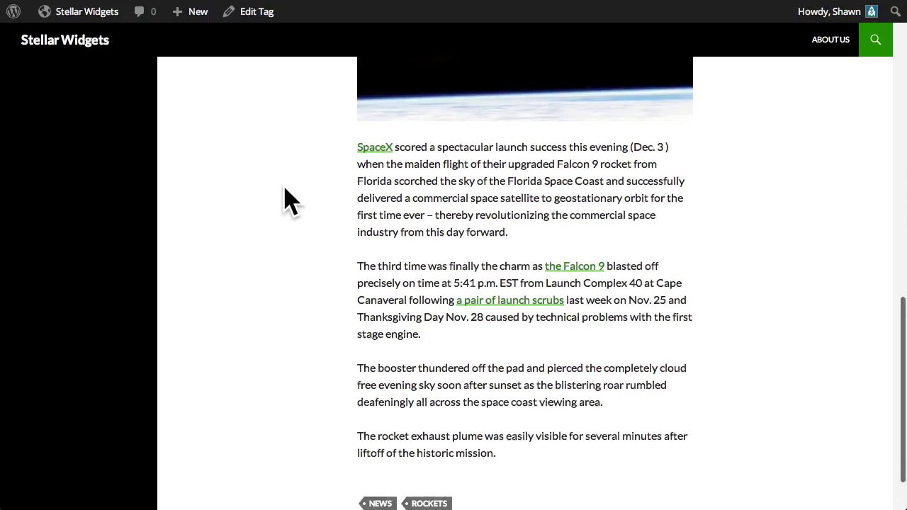
{"action": "scroll", "coordinate": [285, 196], "scroll_direction": "down", "scroll_amount": 2}
{"action": "scroll", "coordinate": [284, 196], "scroll_direction": "up", "scroll_amount": 10}
{"action": "scroll", "coordinate": [290, 202], "scroll_direction": "up", "scroll_amount": 4}
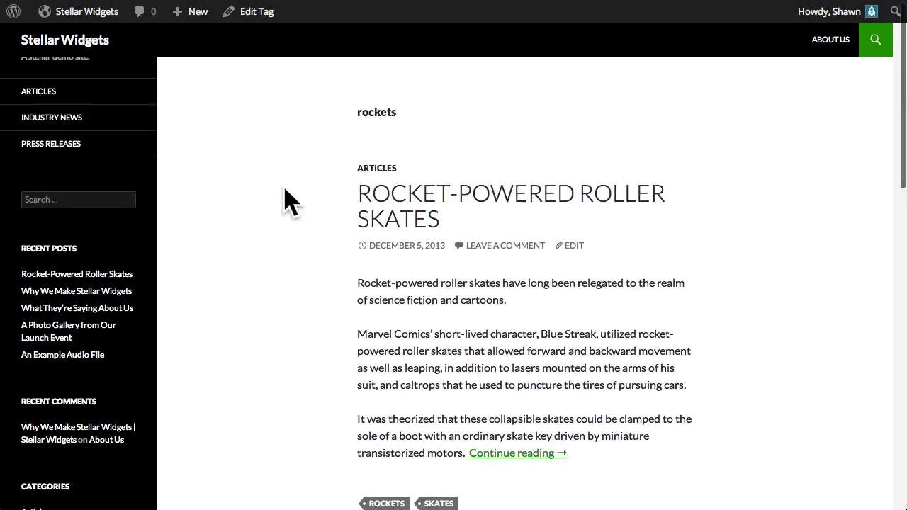
{"action": "left_click", "coordinate": [257, 12]}
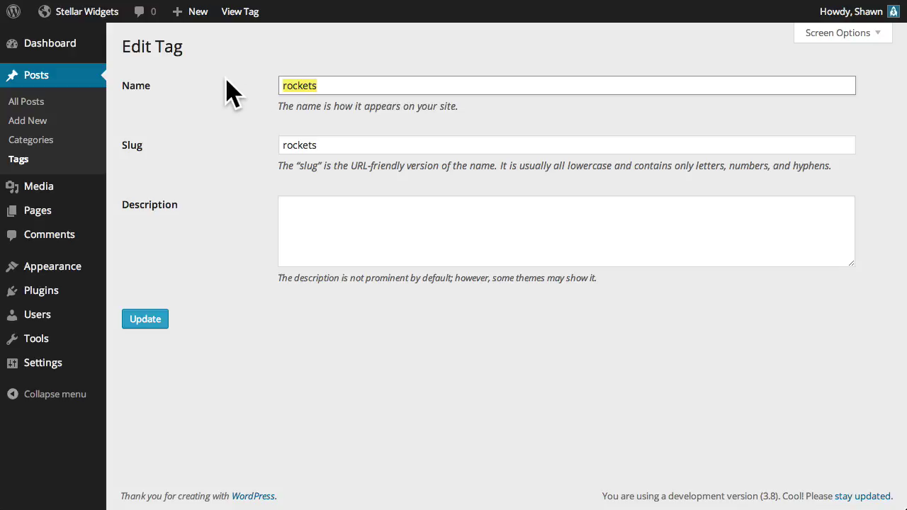
- Open the Posts > Tags admin list showing all 11 tags
{"action": "left_click", "coordinate": [53, 164]}
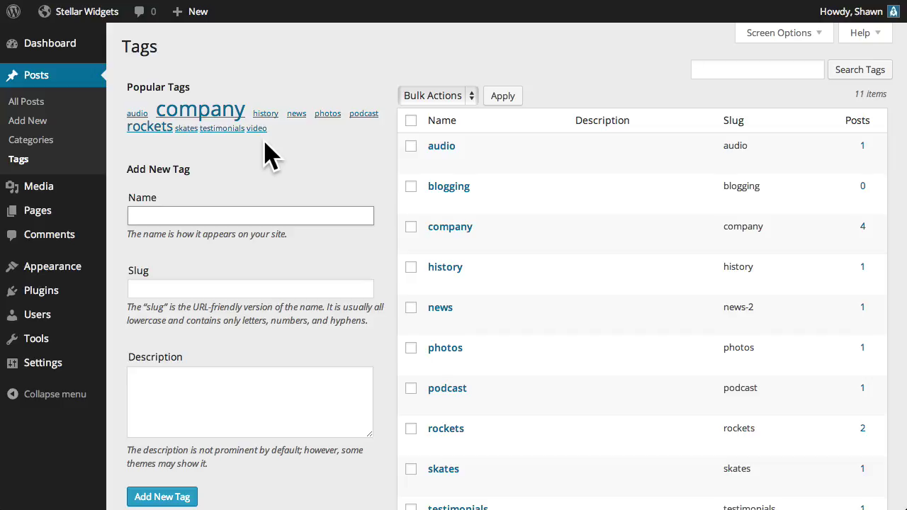
- Check the Bulk Actions options, then search the tags for 'skates'
{"action": "left_click", "coordinate": [269, 156]}
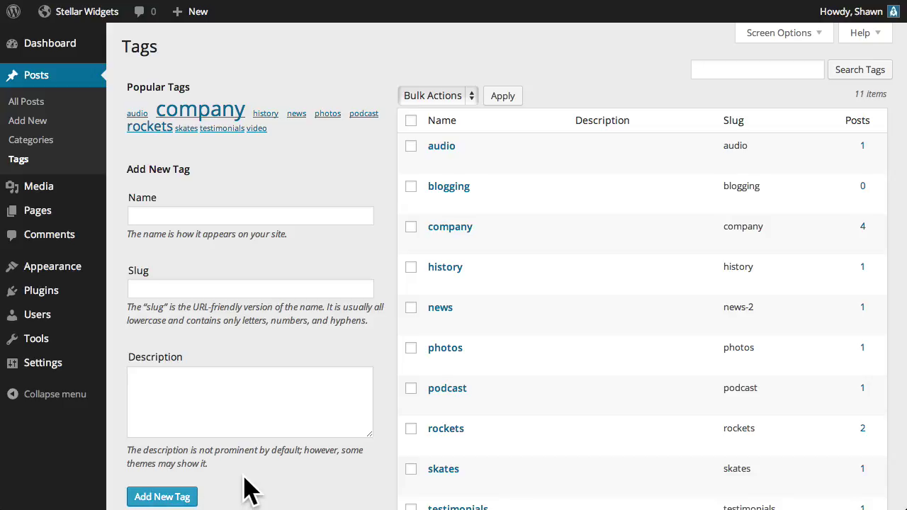
{"action": "mouse_move", "coordinate": [482, 152]}
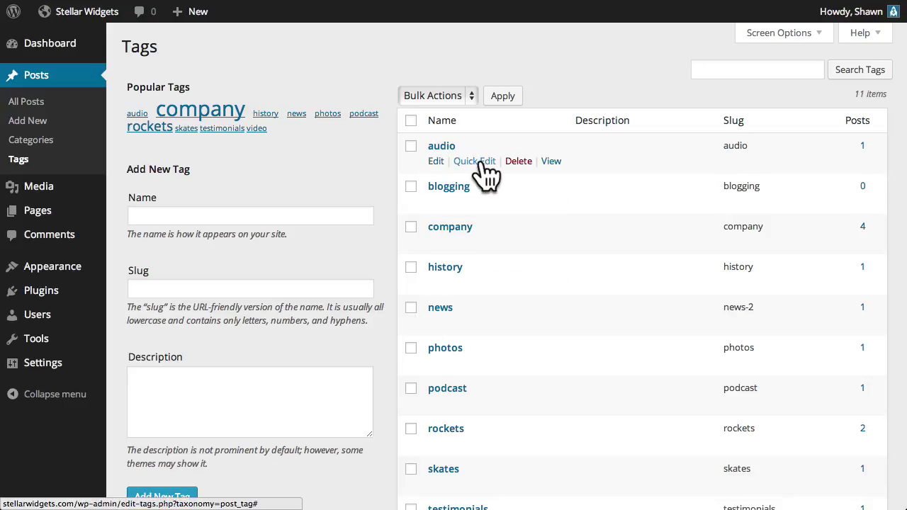
{"action": "left_click", "coordinate": [468, 100]}
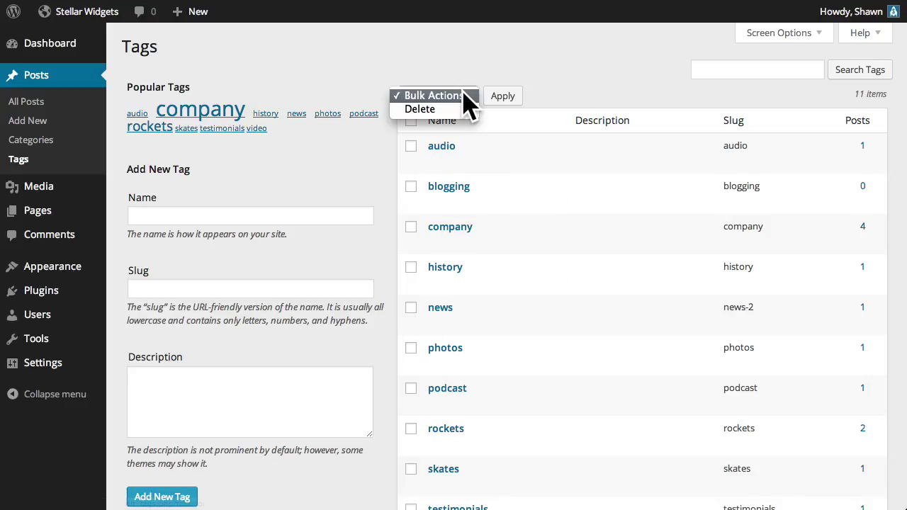
{"action": "left_click", "coordinate": [585, 103]}
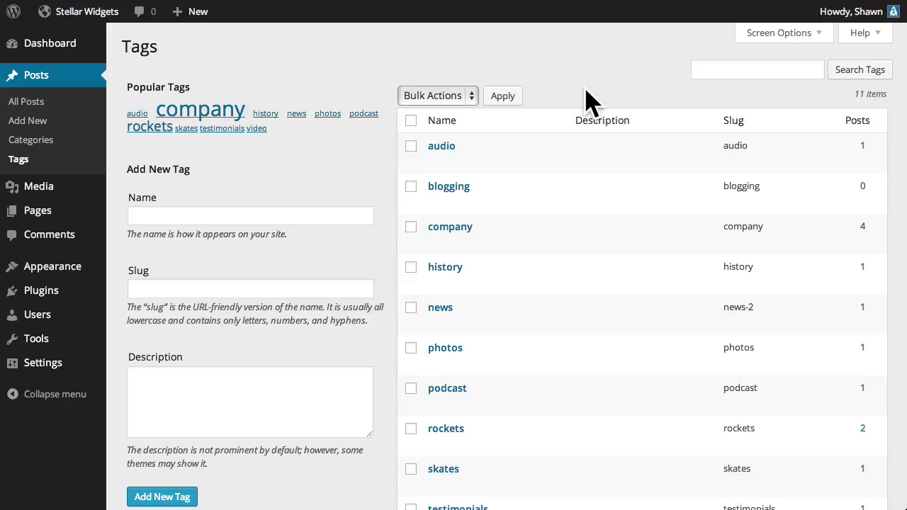
{"action": "left_click", "coordinate": [720, 70]}
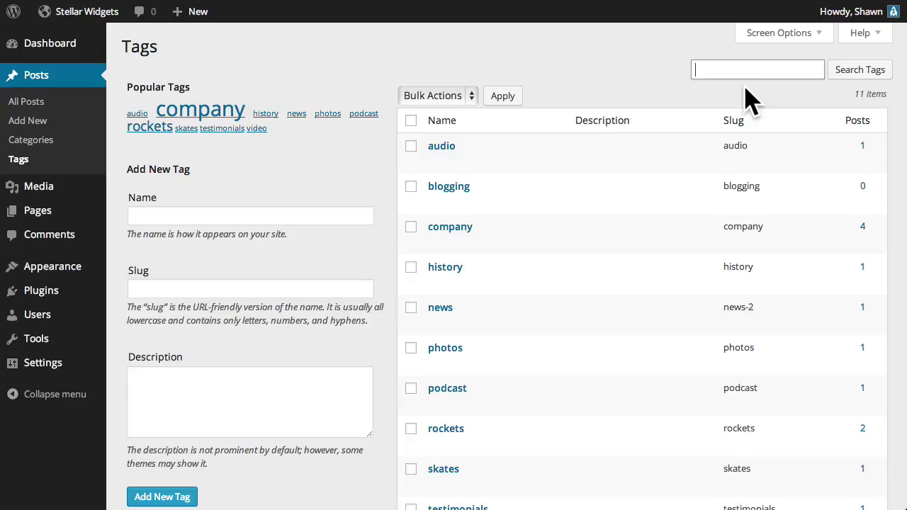
{"action": "type", "text": "skates"}
{"action": "left_click", "coordinate": [857, 71]}
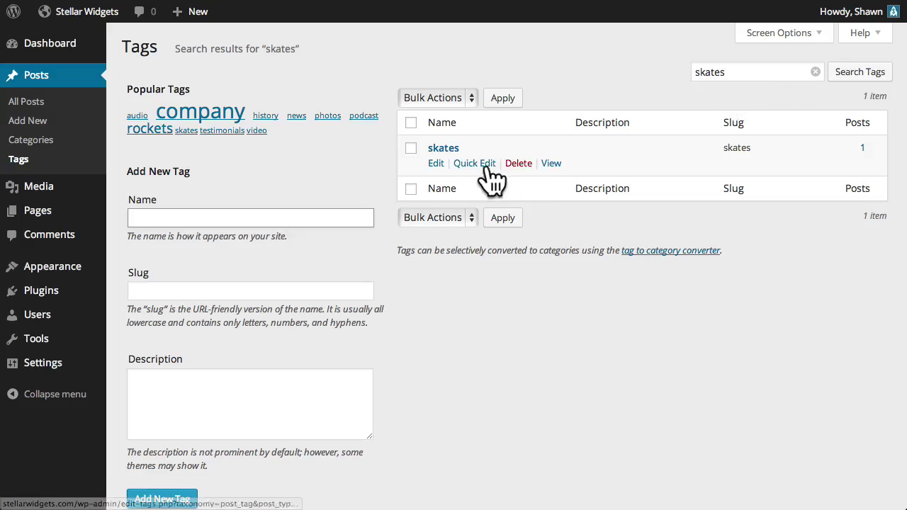